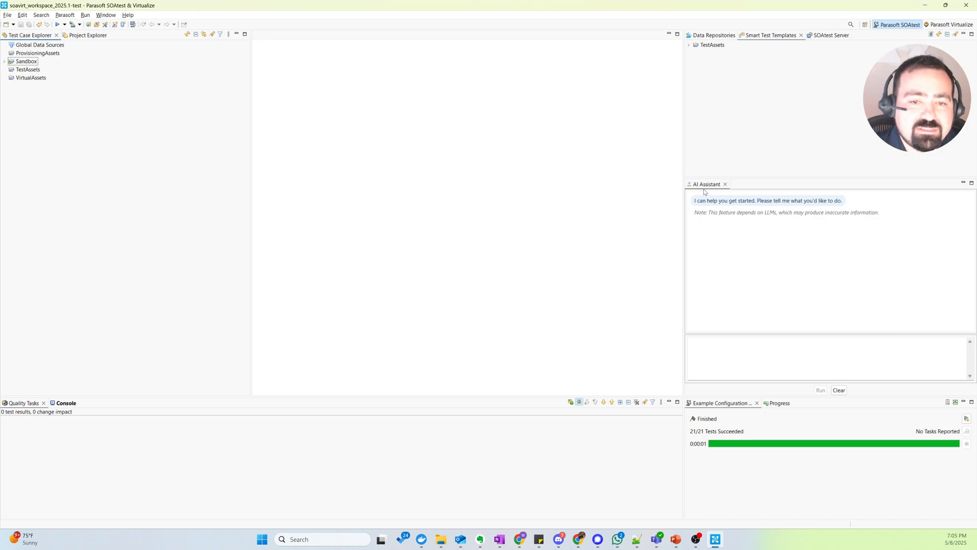
# Review the LLM provider preferences, keeping OpenAI selected, and close Preferences
pyautogui.click(763, 271)
pyautogui.click(741, 356)
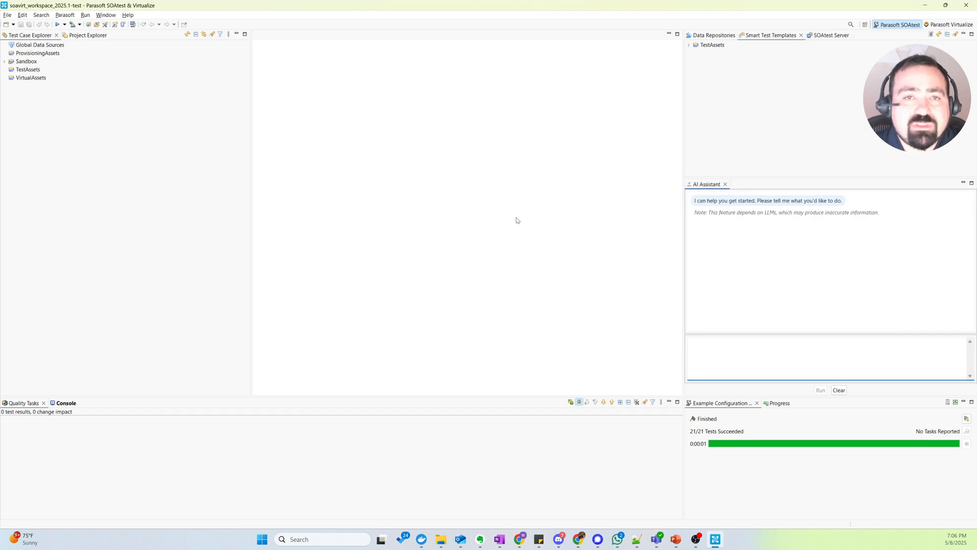
pyautogui.click(67, 15)
pyautogui.click(84, 105)
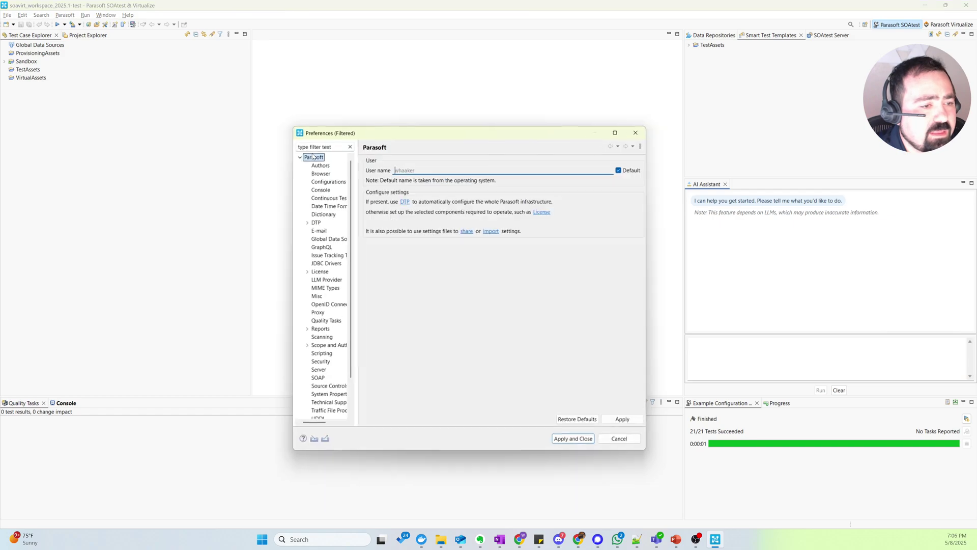
pyautogui.click(321, 280)
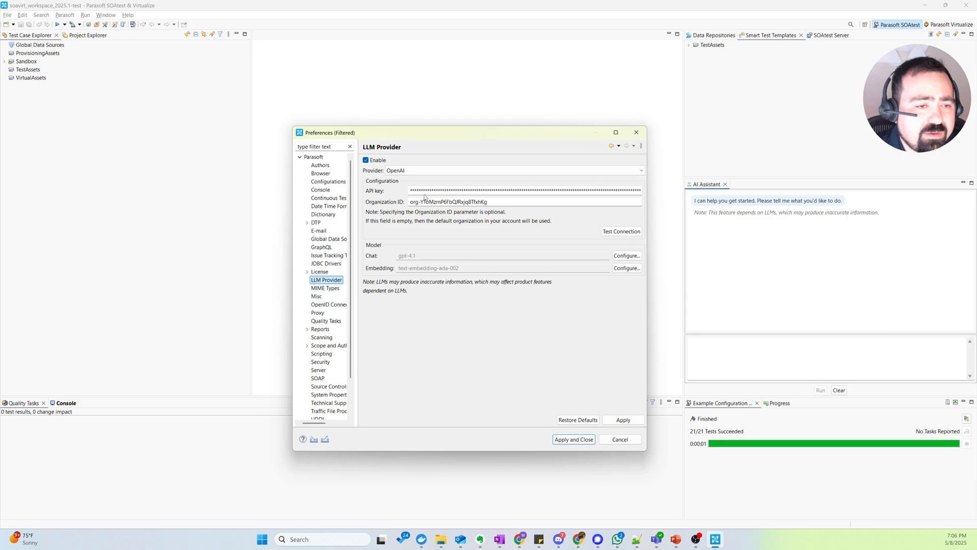
pyautogui.click(422, 172)
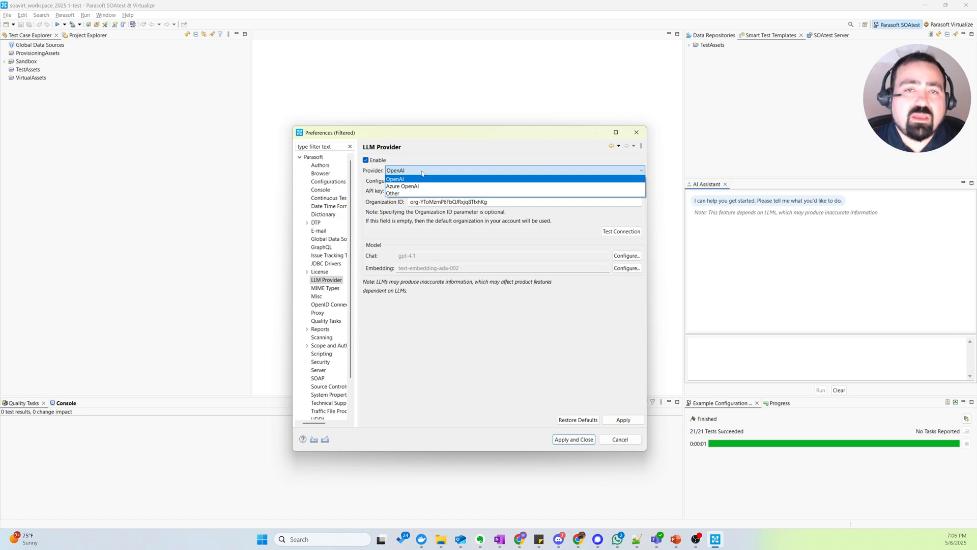
pyautogui.click(447, 169)
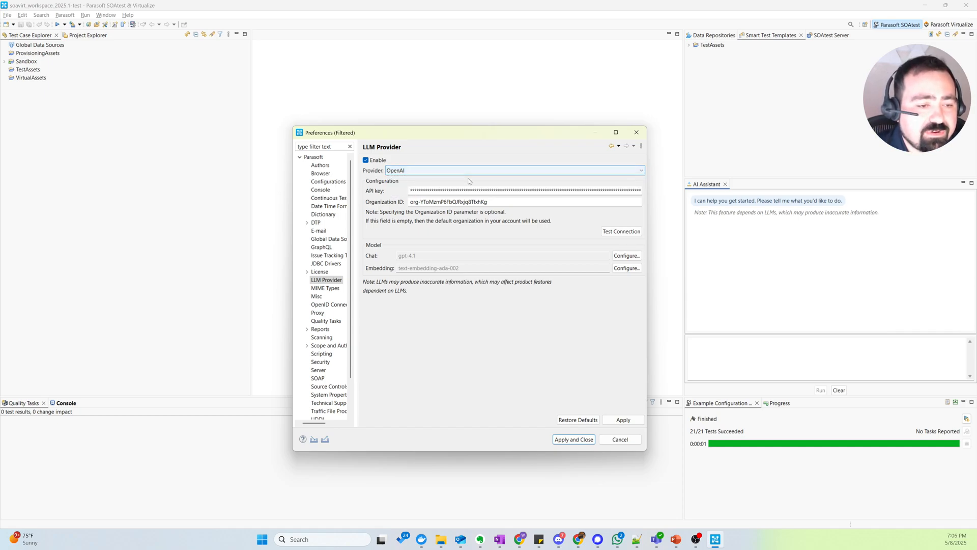
pyautogui.click(637, 132)
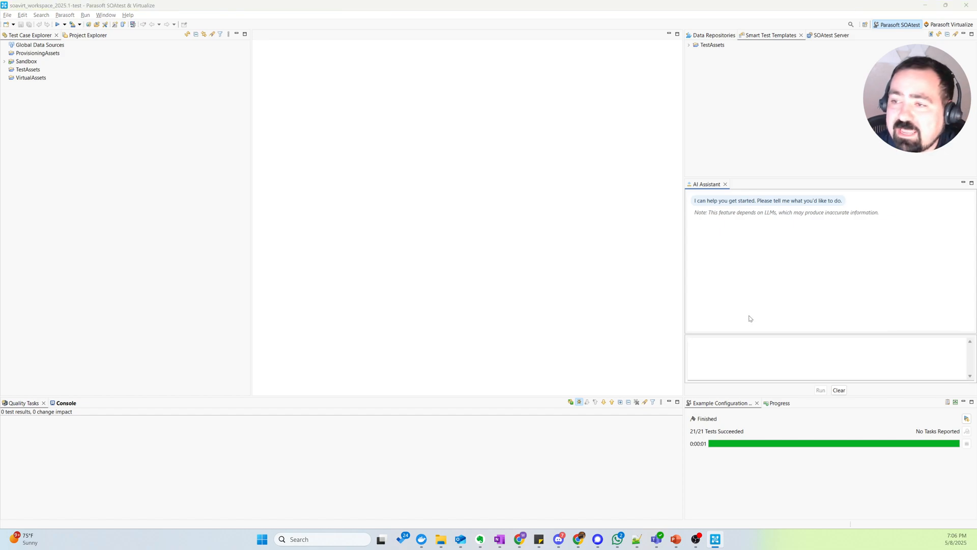
# In the Demo App, open the raw OpenAPI JSON via Demo Administration's /pda/api-docs/v1 link
pyautogui.hotkey('alt', 'Tab')
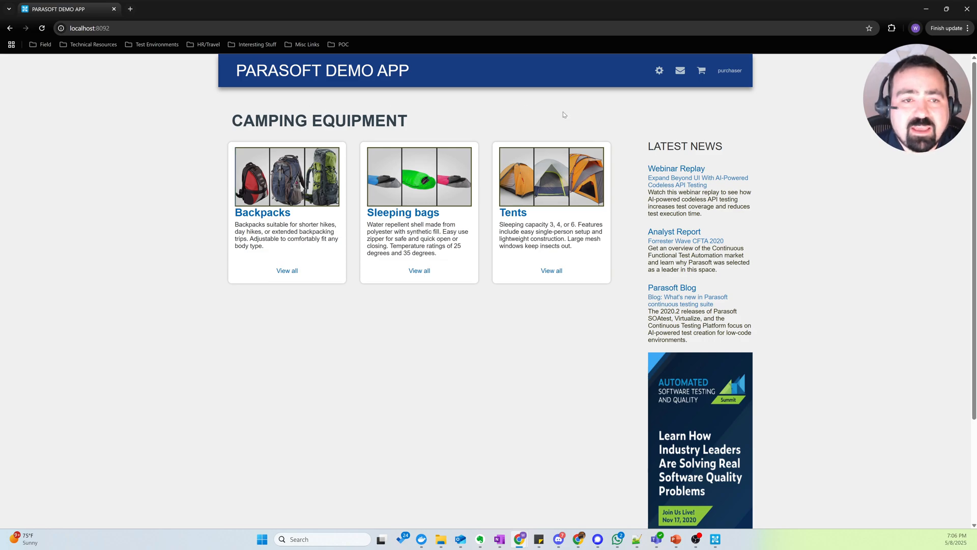
pyautogui.click(658, 75)
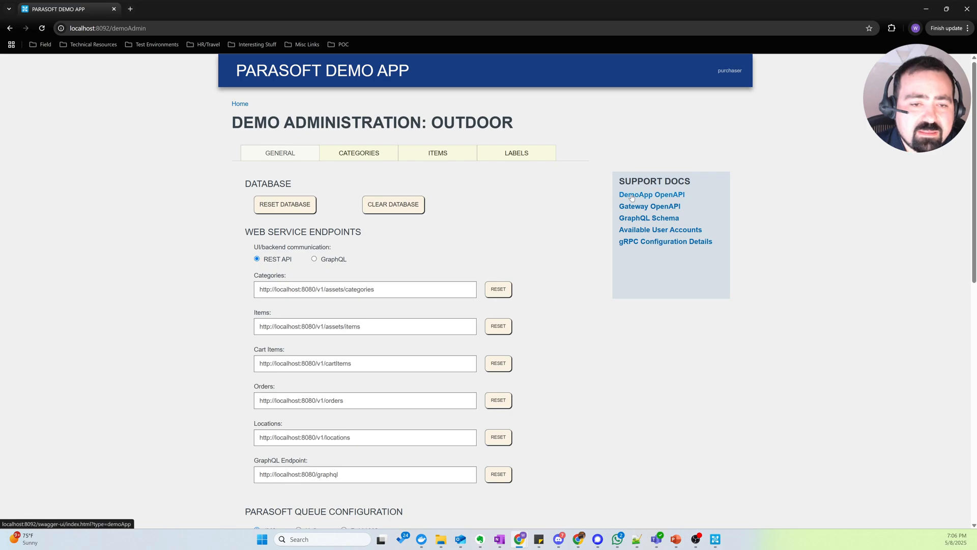
pyautogui.click(634, 196)
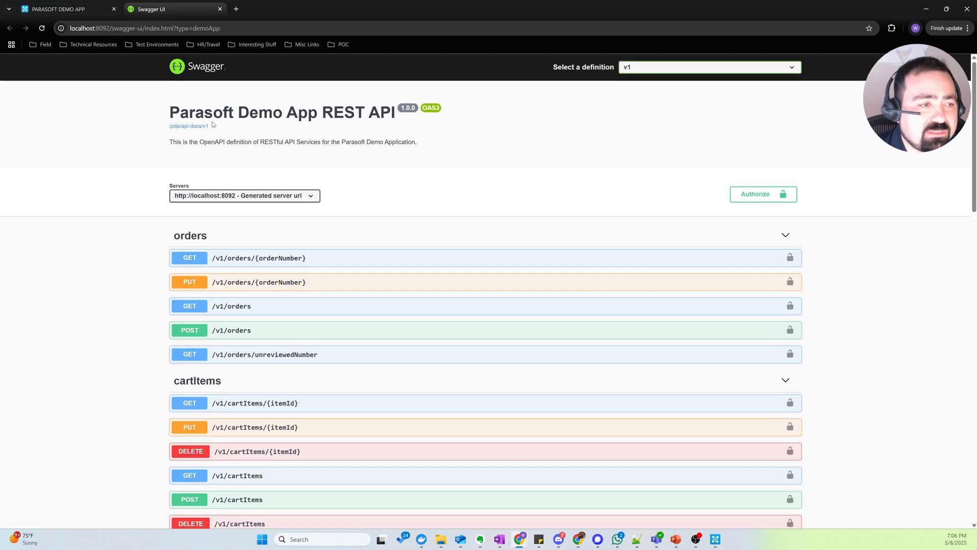
pyautogui.click(190, 127)
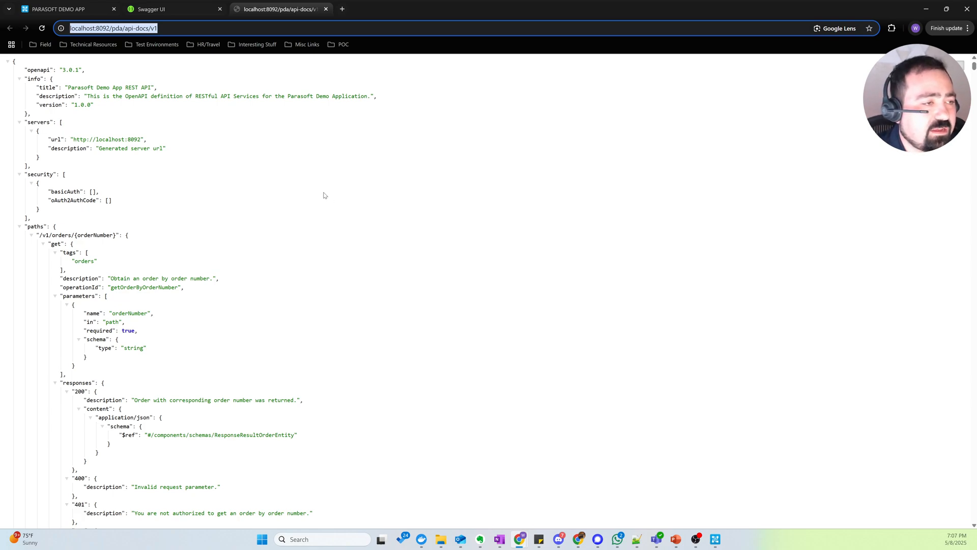
# Send the pasted cart-and-order scenario prompt to the AI Assistant
pyautogui.hotkey('alt', 'Tab')
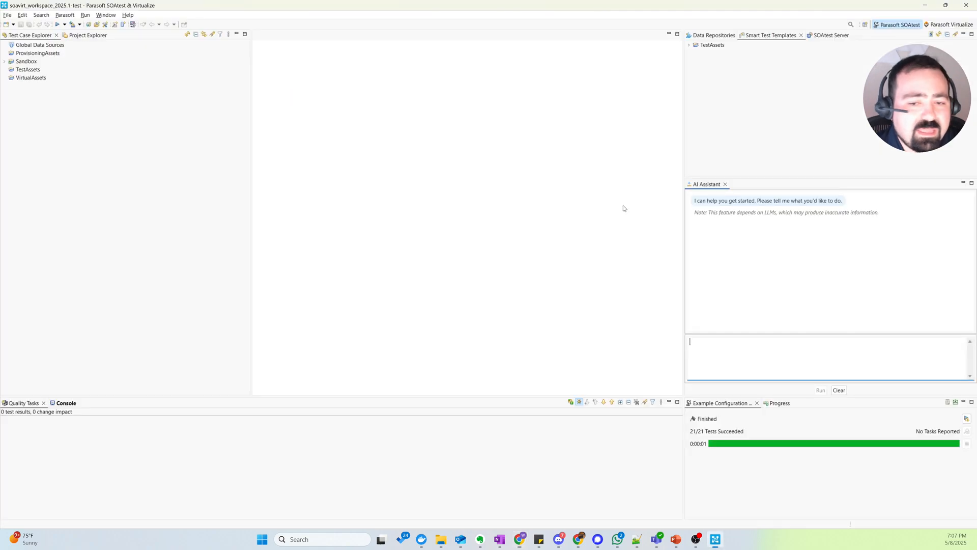
pyautogui.click(735, 353)
pyautogui.hotkey('ctrl', 'v')
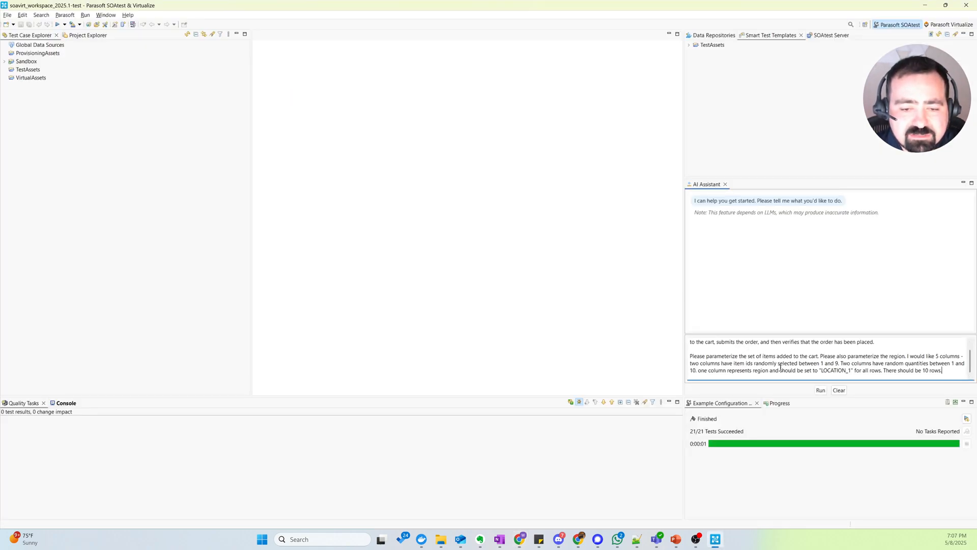
pyautogui.click(821, 390)
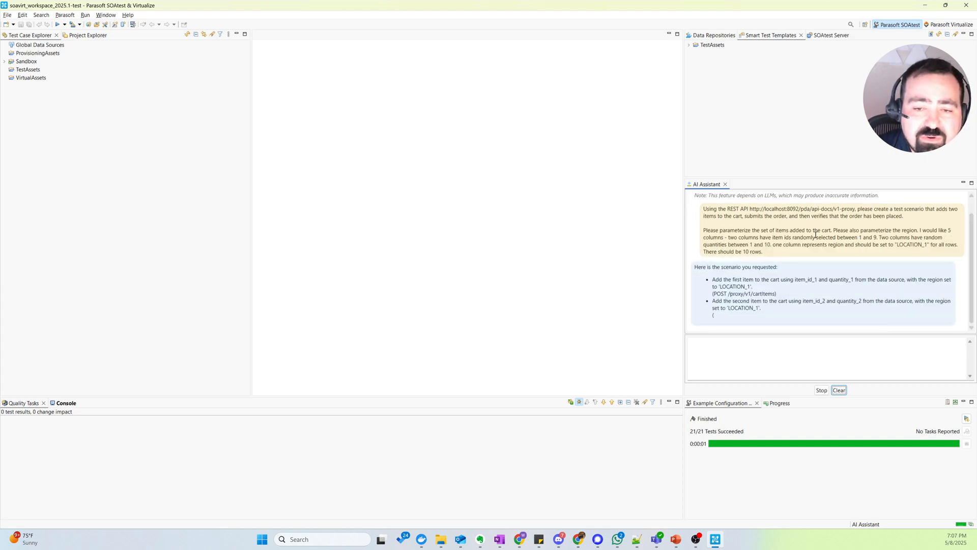
pyautogui.scroll(2, 871, 260)
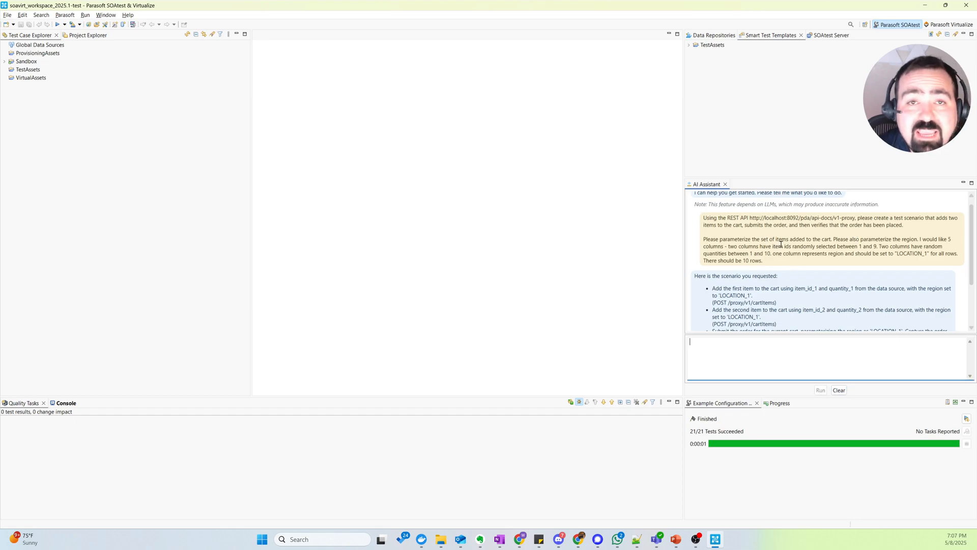
pyautogui.scroll(-2, 780, 243)
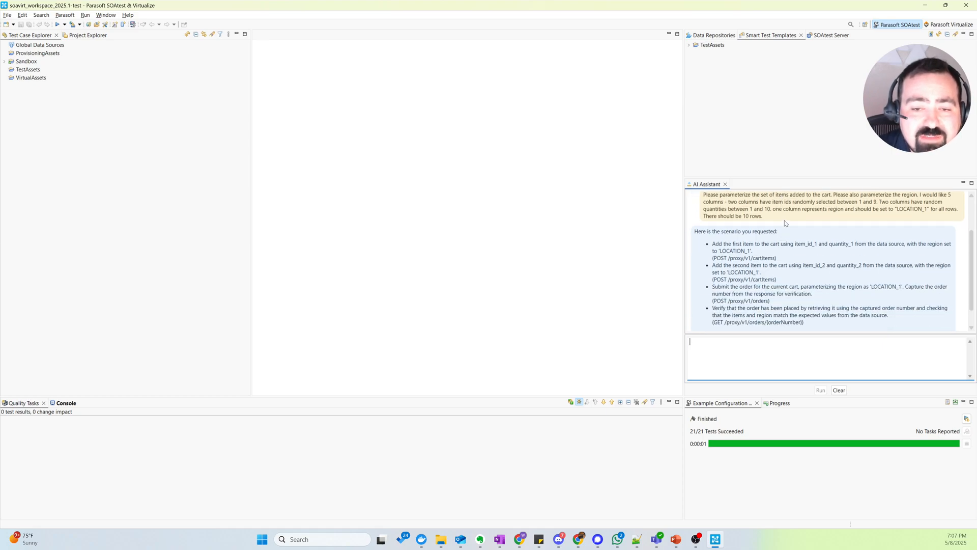
pyautogui.scroll(-2, 785, 221)
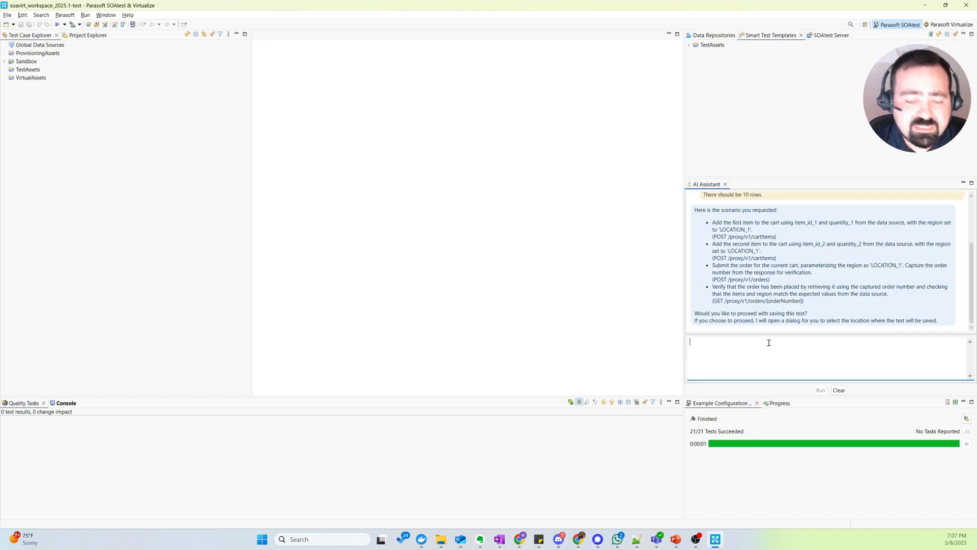
pyautogui.write('yes')
# Reply yes and create the test file CreateOrder.tst in TestAssets
pyautogui.press('Return')
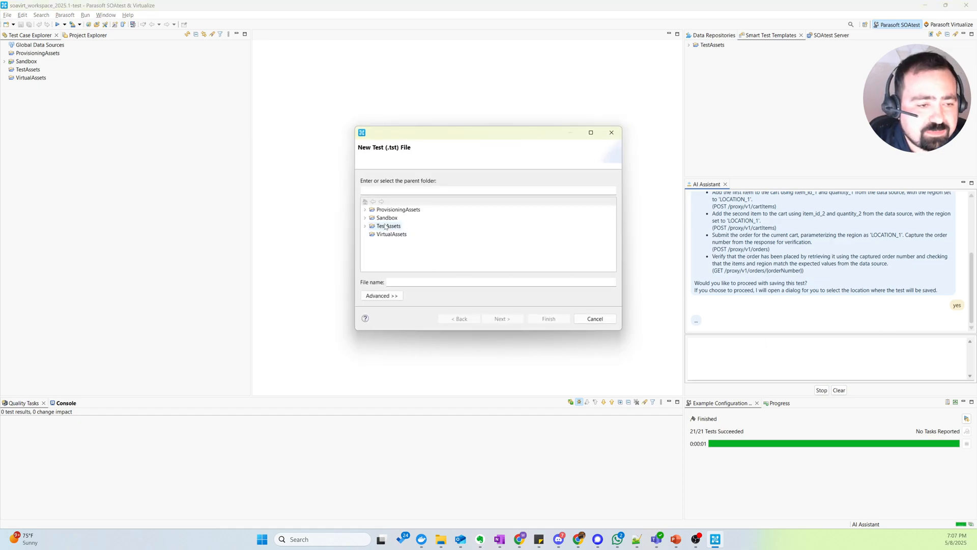
pyautogui.click(418, 282)
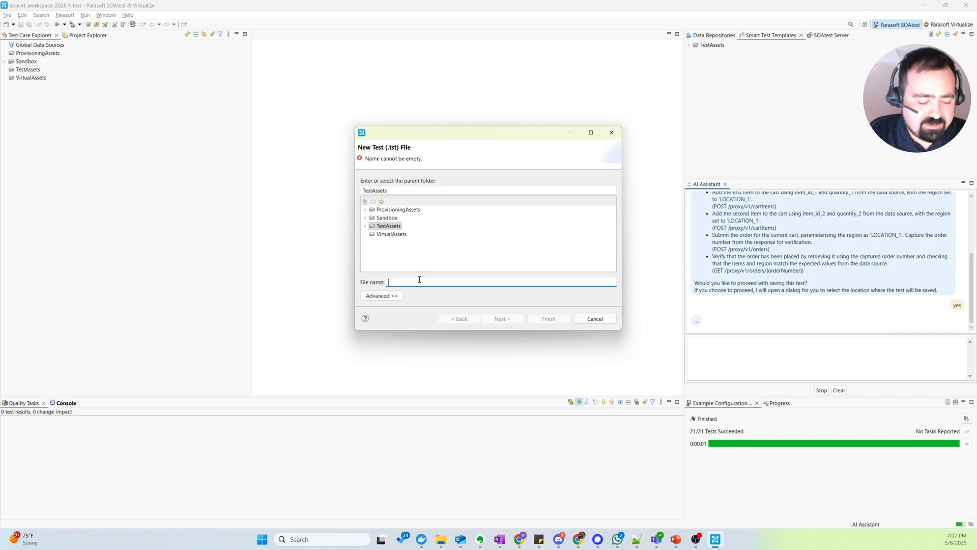
pyautogui.write('CreateOrder')
pyautogui.press('Return')
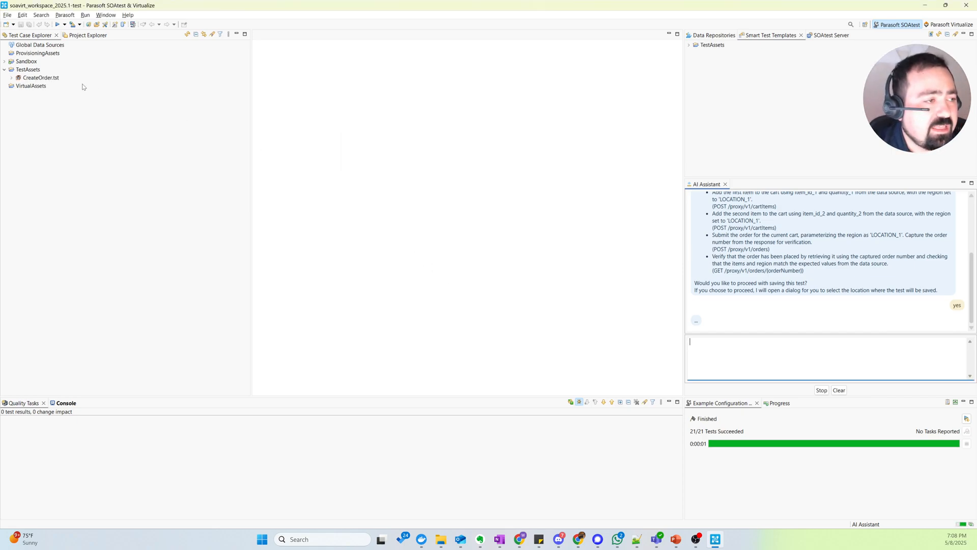
# Save the generated data source into CreateOrder.tst and run its suite with Example Configuration
pyautogui.click(11, 78)
pyautogui.click(25, 111)
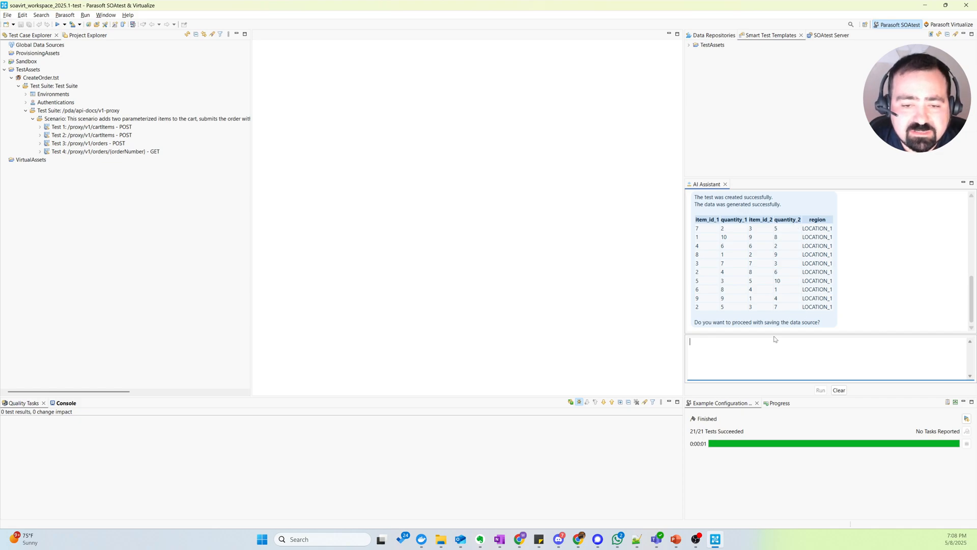
pyautogui.write('yes')
pyautogui.press('Return')
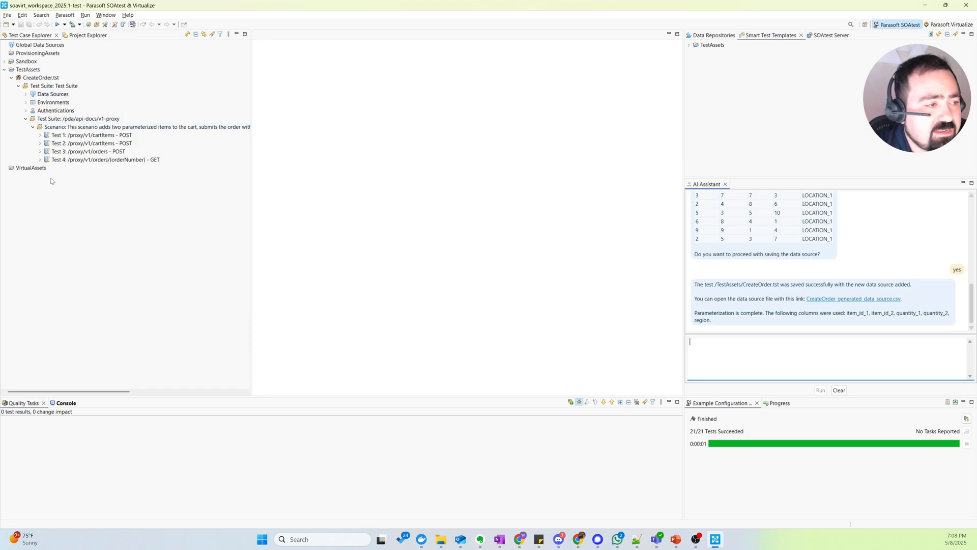
pyautogui.moveTo(79, 127)
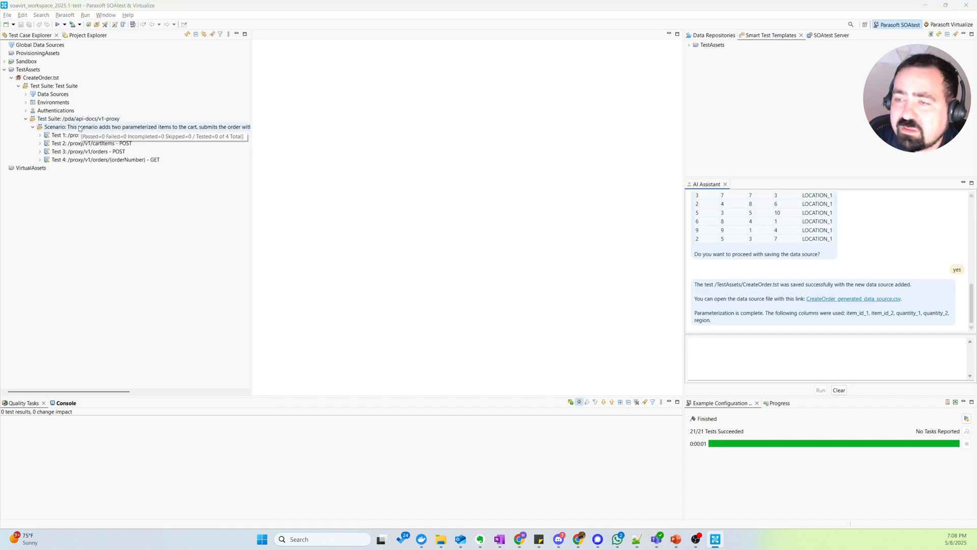
pyautogui.rightClick(63, 120)
pyautogui.click(82, 126)
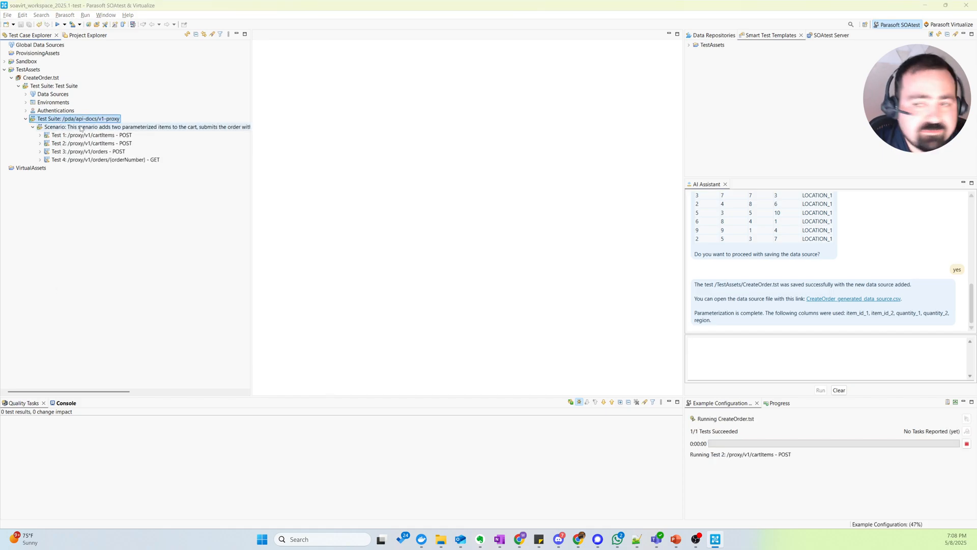
# View the Orders list and order 23-456-009's items in the Demo App, then return home
pyautogui.hotkey('alt', 'Tab')
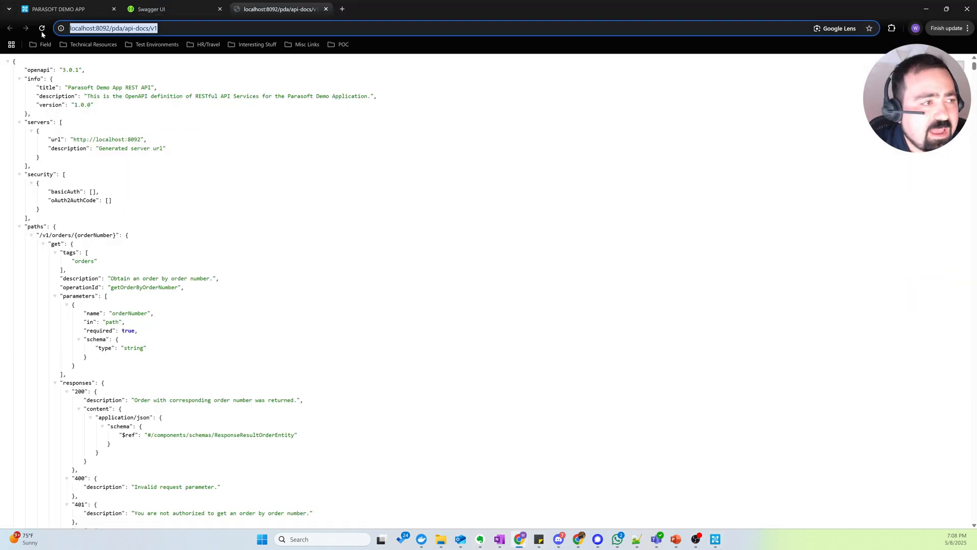
pyautogui.click(62, 14)
pyautogui.click(240, 104)
pyautogui.click(680, 71)
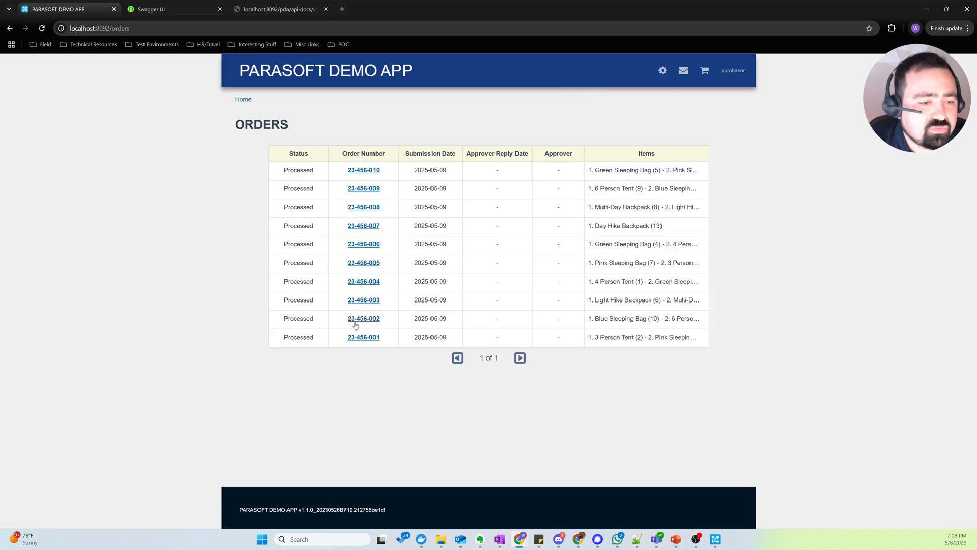
pyautogui.click(373, 189)
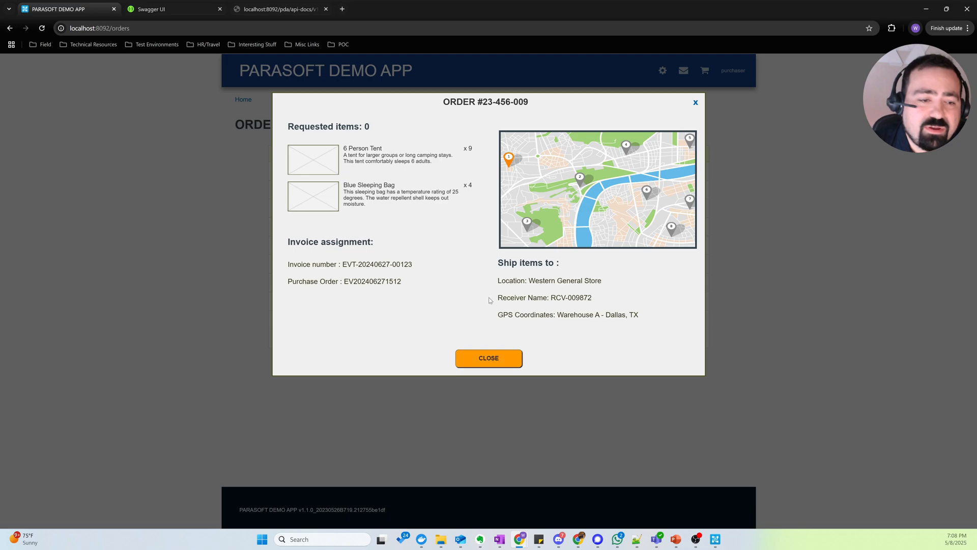
pyautogui.click(482, 358)
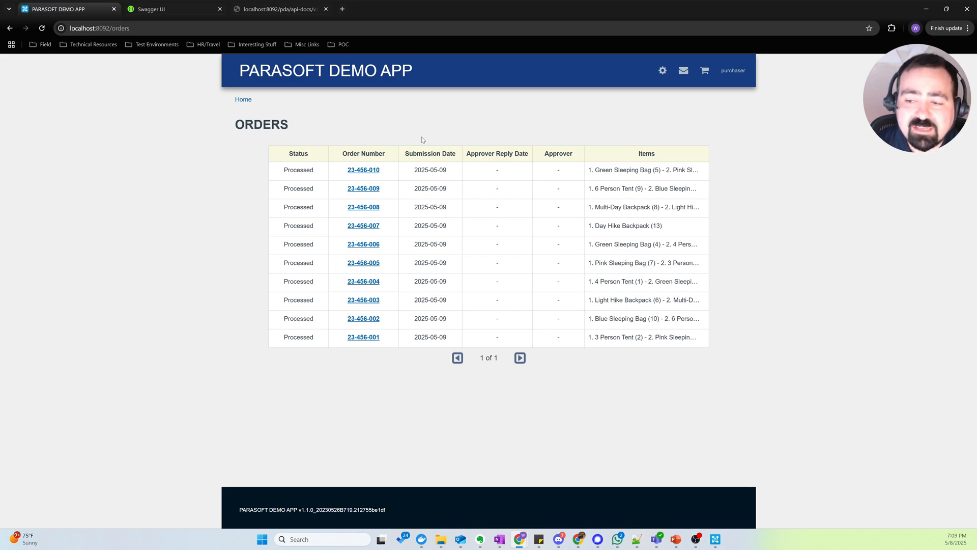
pyautogui.click(243, 100)
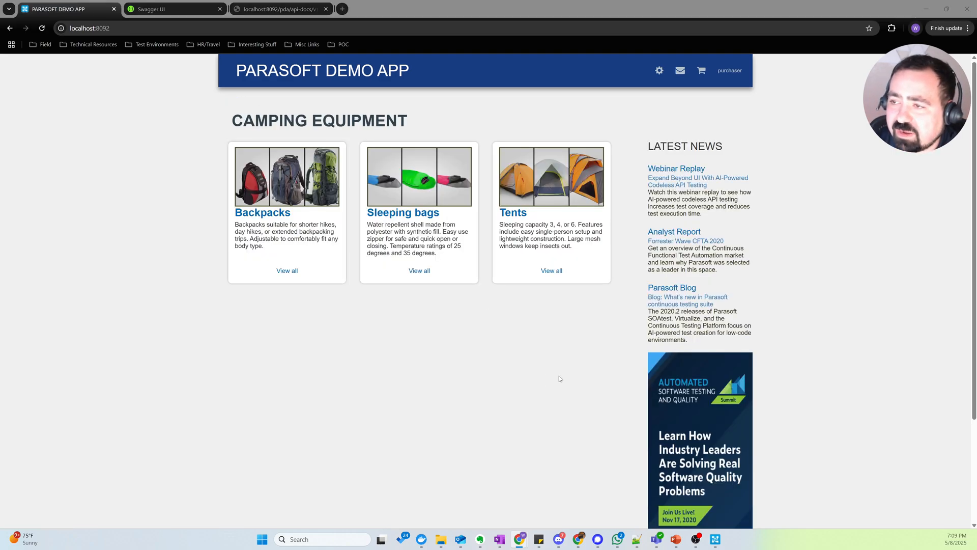
# Send the pasted asset-category scenario prompt to the AI Assistant
pyautogui.hotkey('alt', 'Tab')
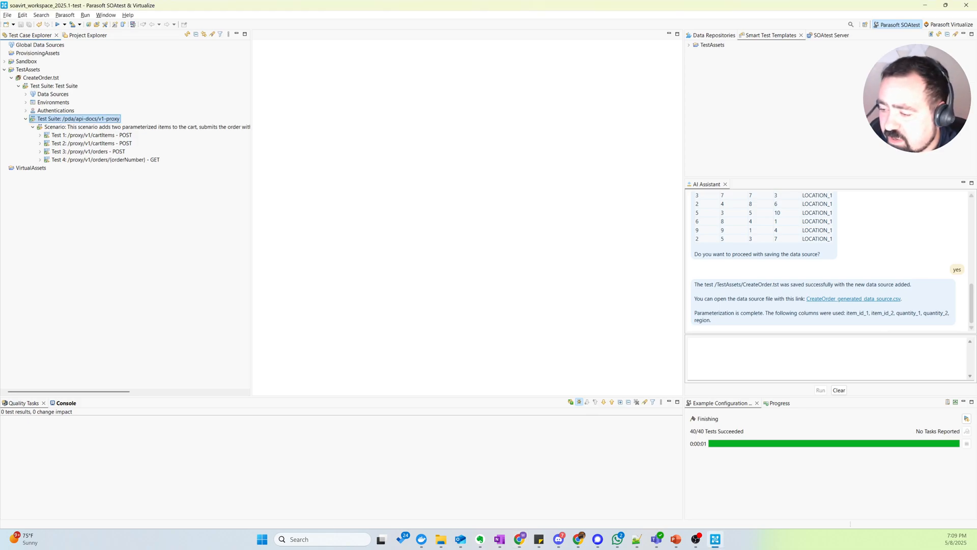
pyautogui.hotkey('alt', 'Tab')
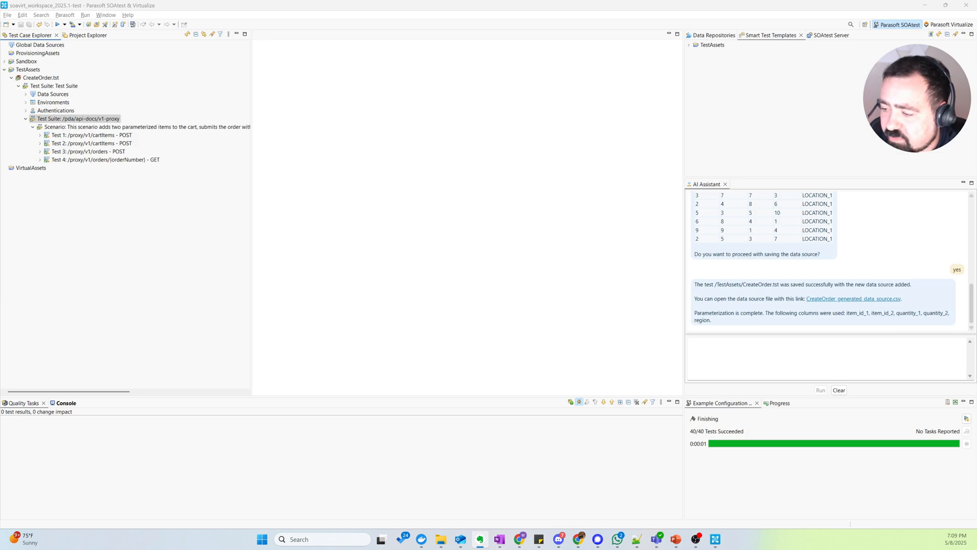
pyautogui.click(719, 347)
pyautogui.write('Please create a new test scenario from http://localhost:8092/pda/api-docs/v1.  The scenario should add a new asset category, then check the category was added, then add two items to each new category.  Please parameterize the scenario to parameterize the set of new asset categories, as well as each of the items added for each category. I would like columns for asset category name, asset category description, asset category image path where every value is "/uploaded_images/outdoor/CampingEquipment.jpg", first asset name, first asset description, first asset in stock (integer), second asset name, second asset description, second asset in stock (integer), and a region column that\'s the same for both assets. Please use asset categories and items that are related to backpacking, excluding tents, backpacks, and sleeping bags. Each category description should be 2 sentences, and each asset description should be 1 sentence. Region should use "LOCATION_1" for every row. Please create 10 rows of data.')
pyautogui.click(820, 390)
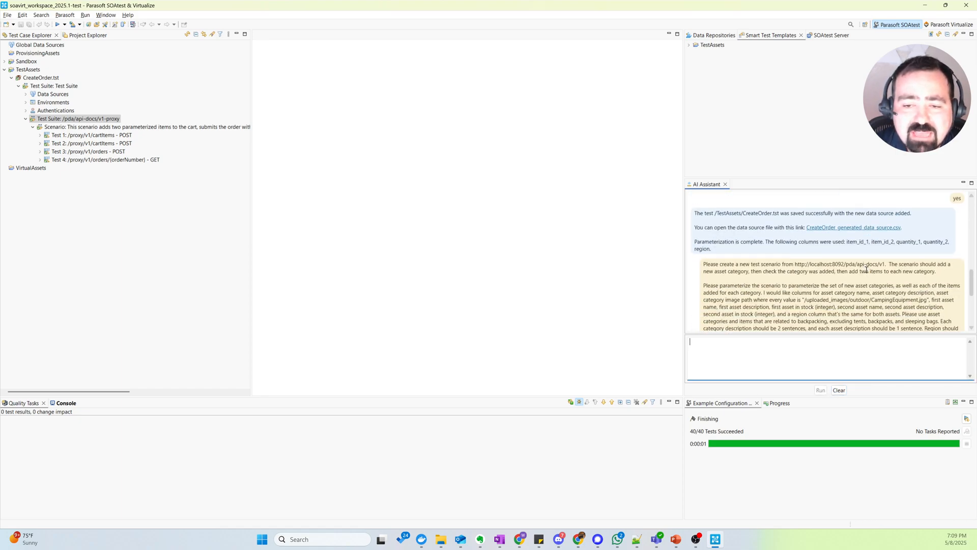
pyautogui.scroll(-3, 931, 271)
pyautogui.scroll(-2, 832, 200)
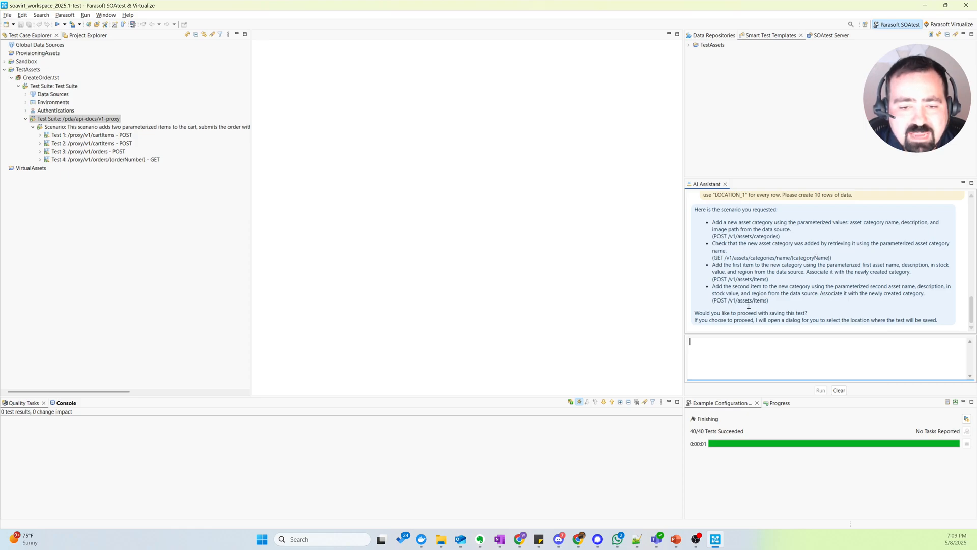
pyautogui.write('yes')
# Reply yes and create CreateCategories.tst in the TestAssets folder
pyautogui.press('Return')
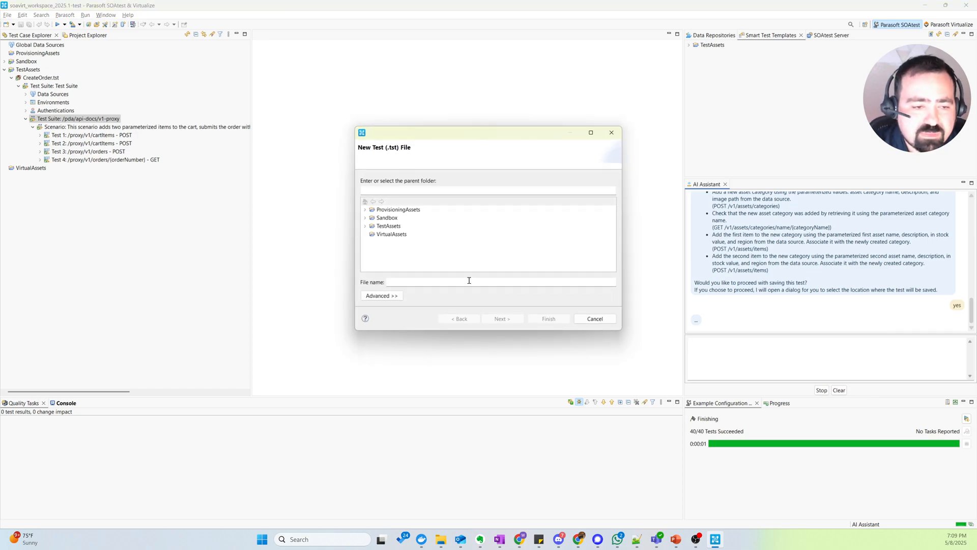
pyautogui.click(388, 226)
pyautogui.click(406, 282)
pyautogui.write('Crea')
pyautogui.write('es')
pyautogui.press('Return')
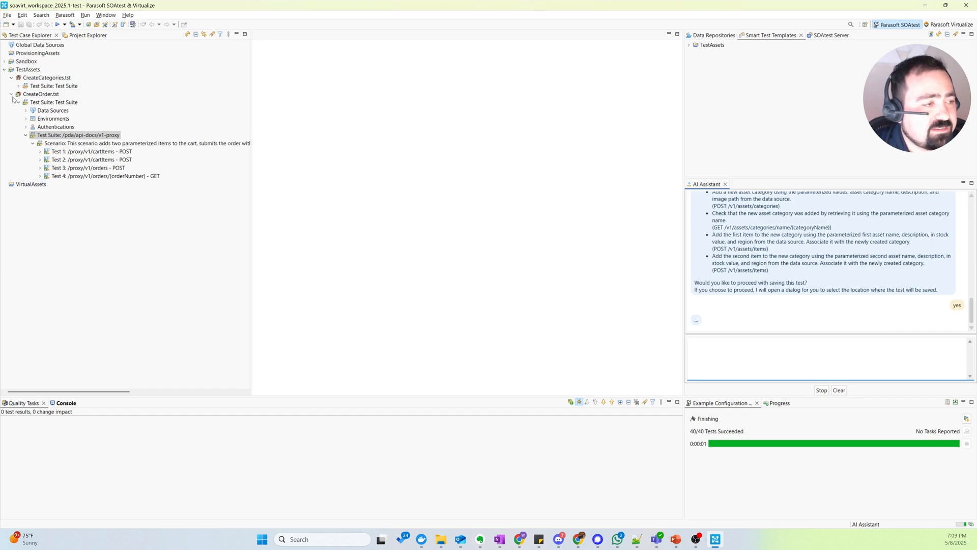
# Expand CreateCategories.tst to its scenario and select Test 1's JSON Data Bank
pyautogui.click(12, 94)
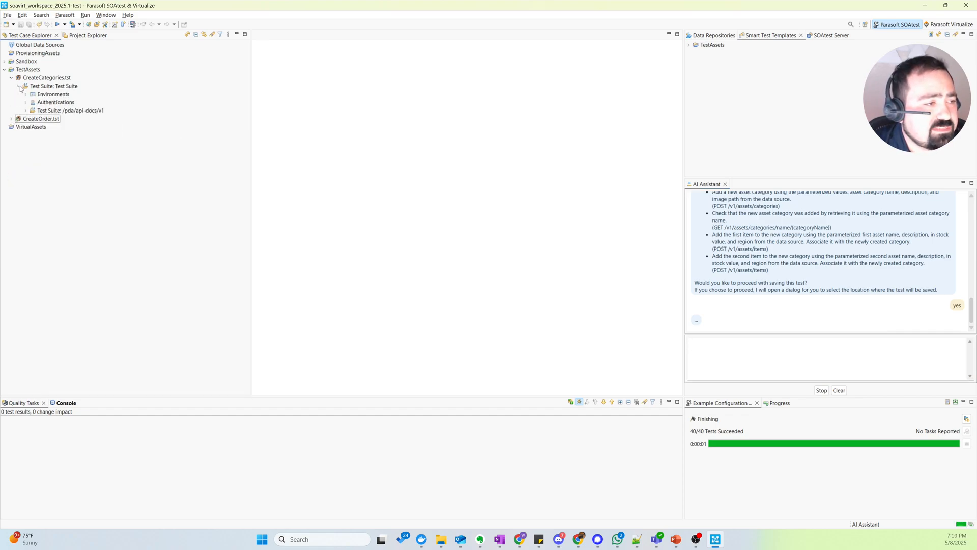
pyautogui.click(26, 111)
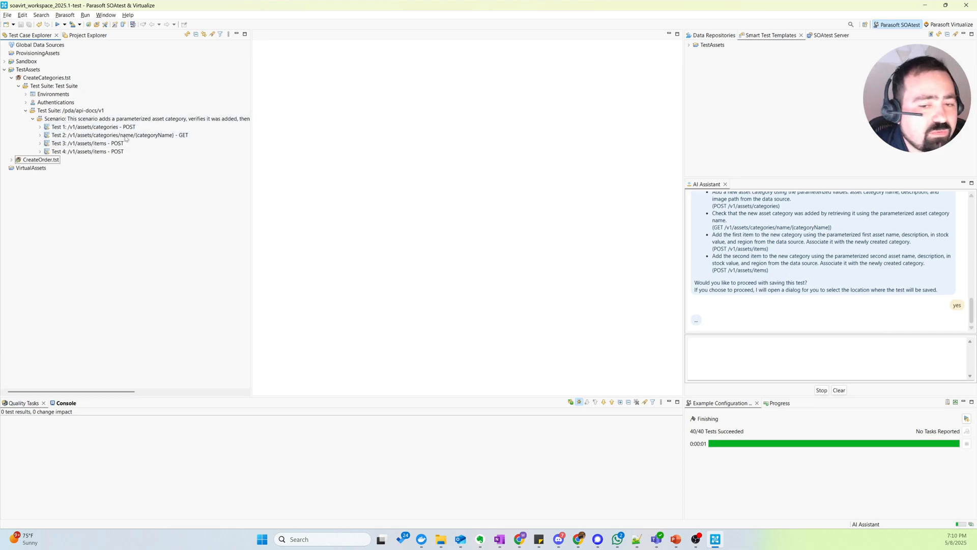
pyautogui.click(40, 127)
pyautogui.click(105, 135)
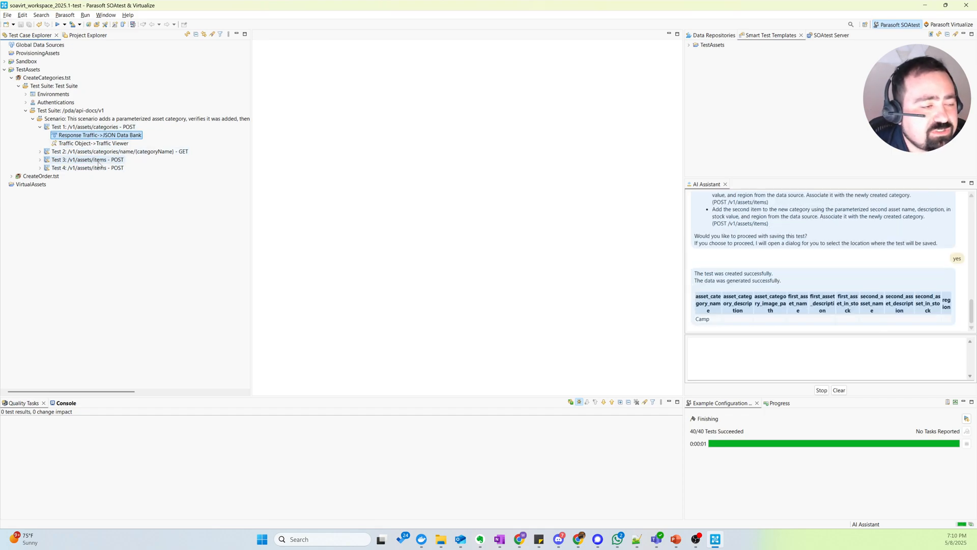
# Inspect Test 3's payload categoryId parameterized as Test 1: id and select Test 1's JSON Data Bank
pyautogui.doubleClick(102, 160)
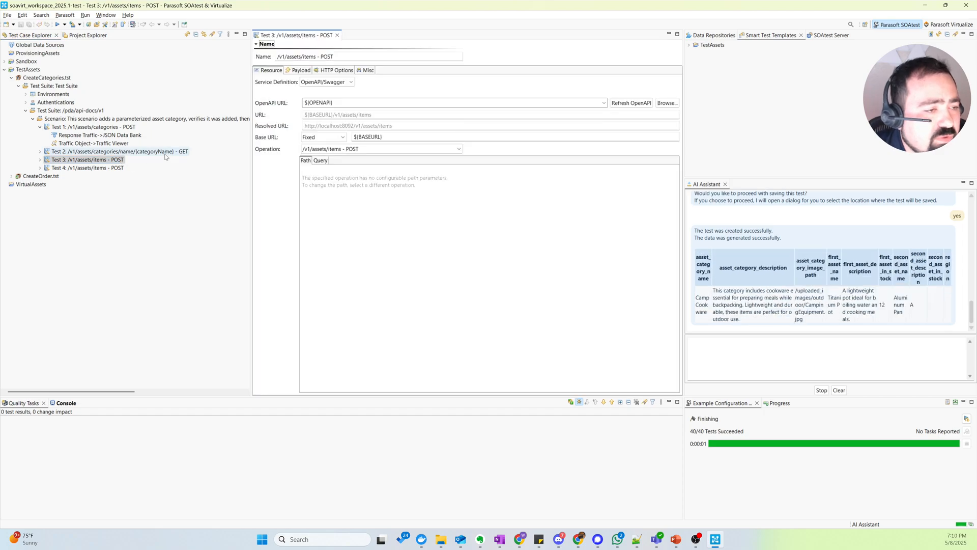
pyautogui.click(301, 70)
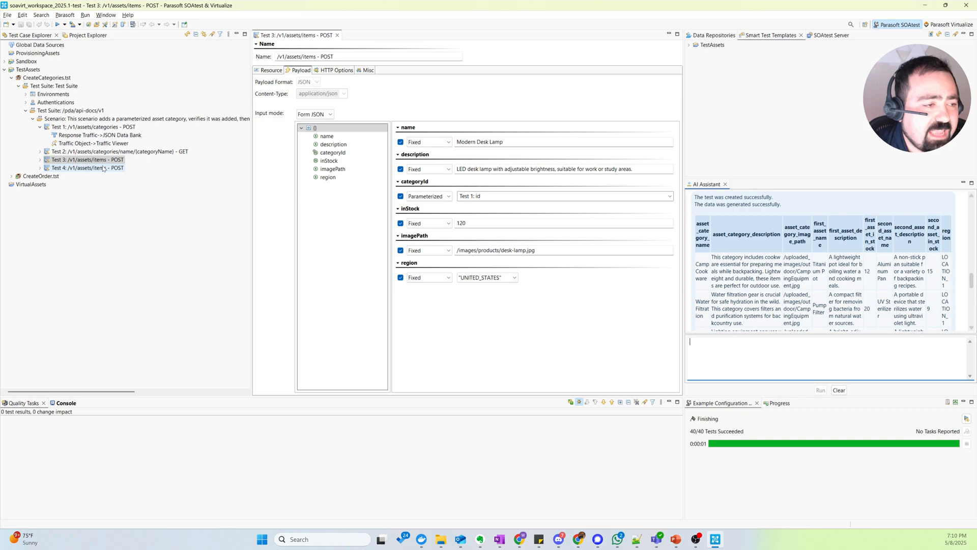
pyautogui.click(483, 196)
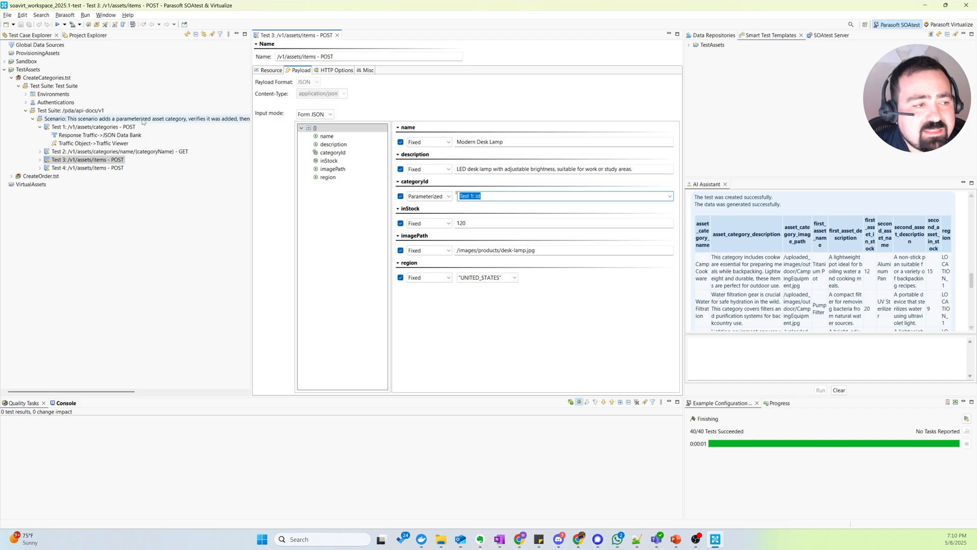
pyautogui.click(110, 136)
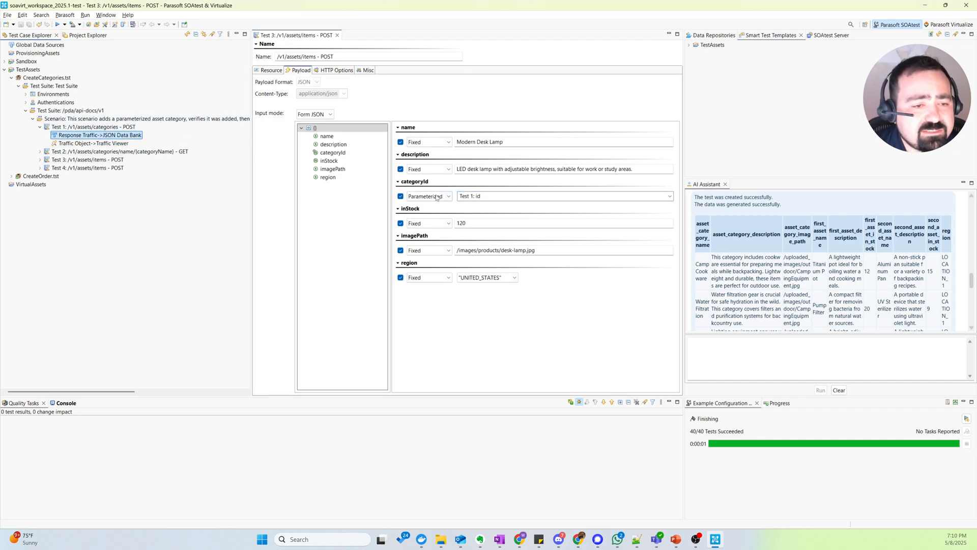
pyautogui.click(462, 196)
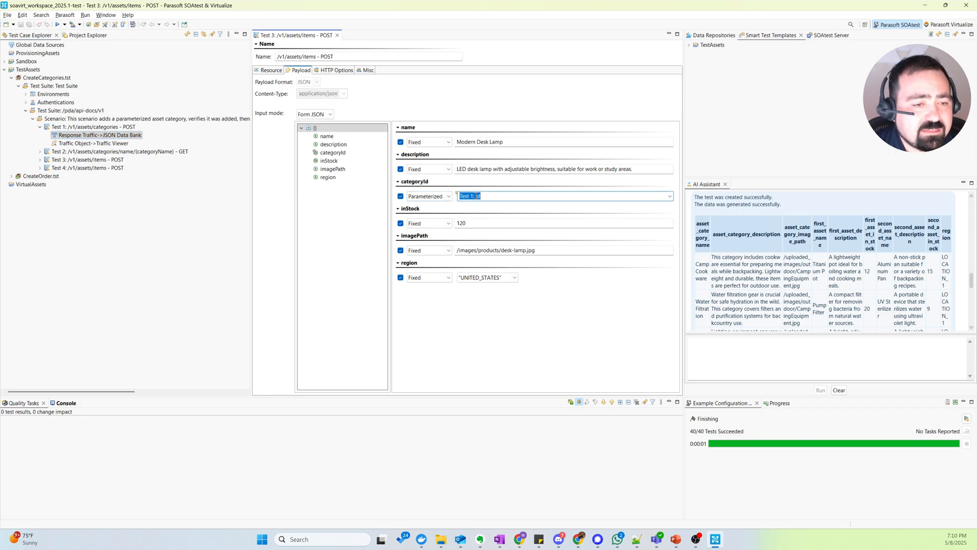
pyautogui.doubleClick(99, 134)
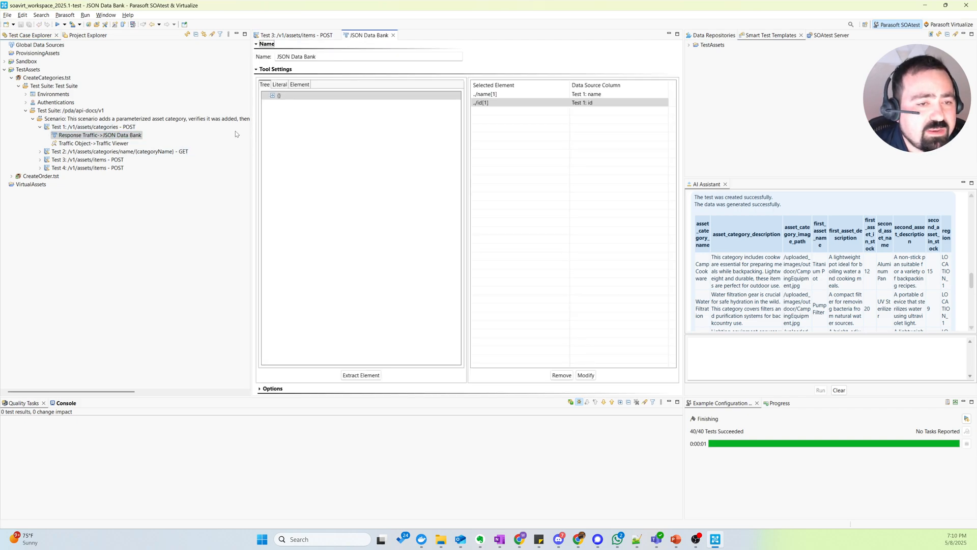
pyautogui.click(593, 102)
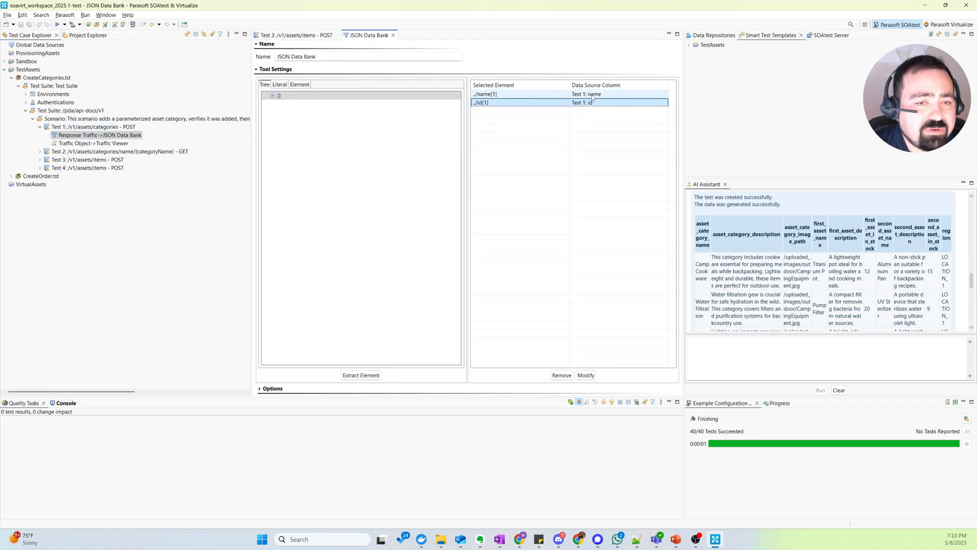
pyautogui.click(592, 95)
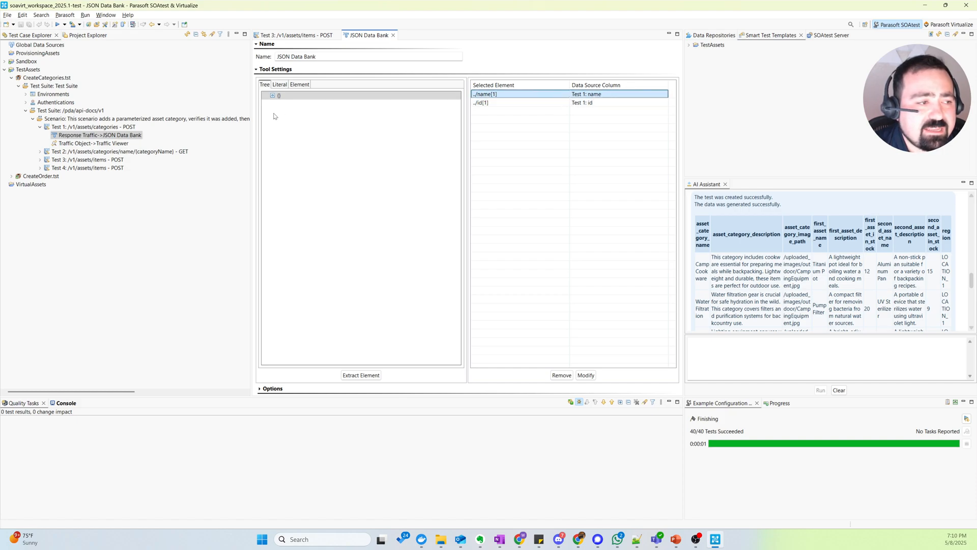
pyautogui.click(143, 154)
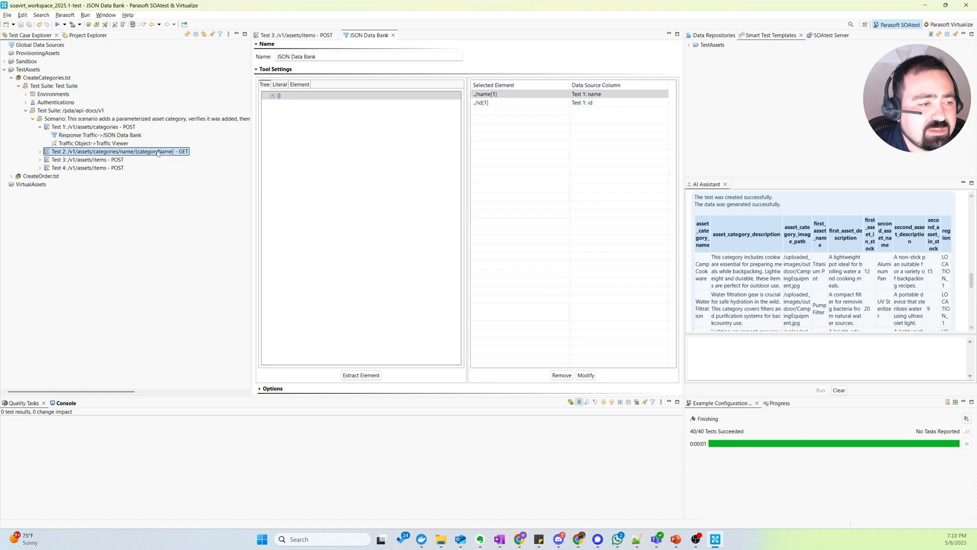
pyautogui.click(589, 97)
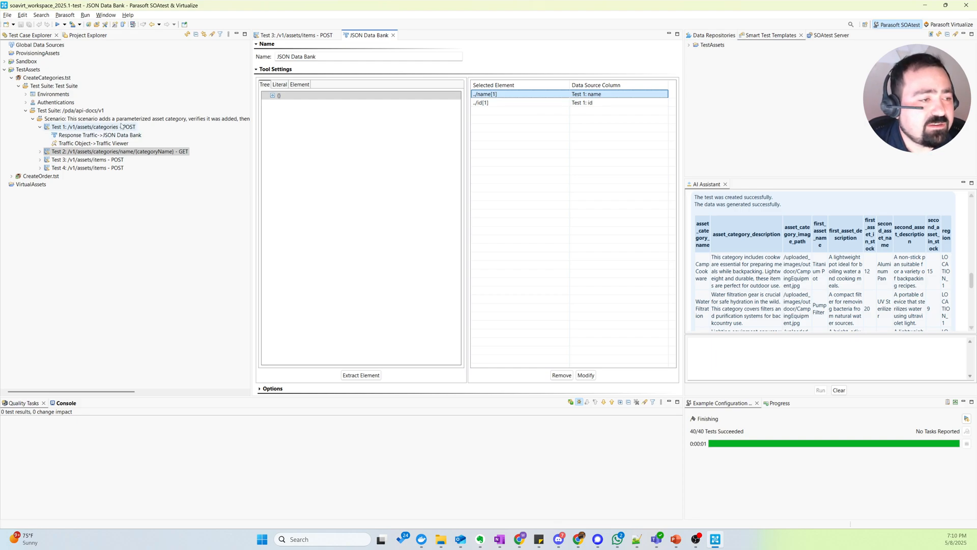
pyautogui.click(112, 152)
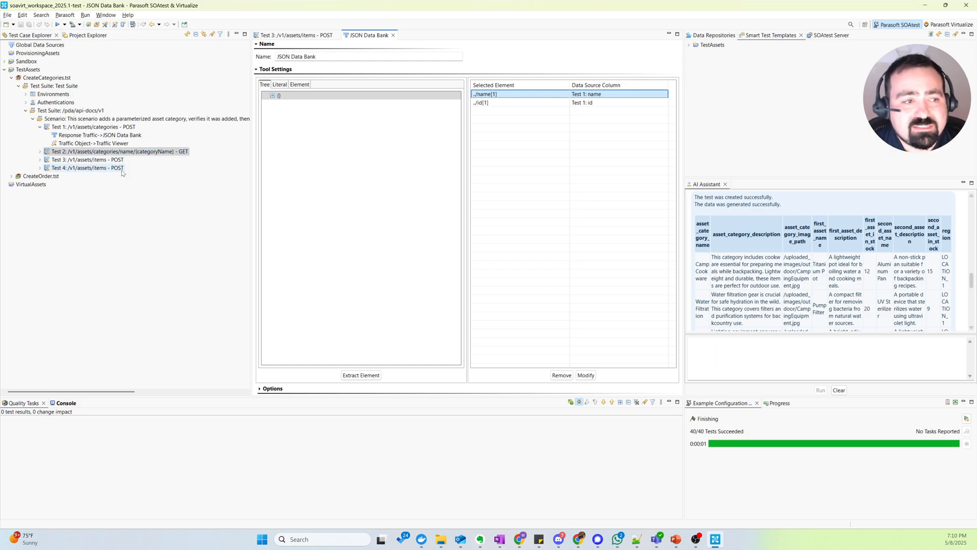
pyautogui.scroll(-5, 797, 302)
pyautogui.scroll(-3, 794, 303)
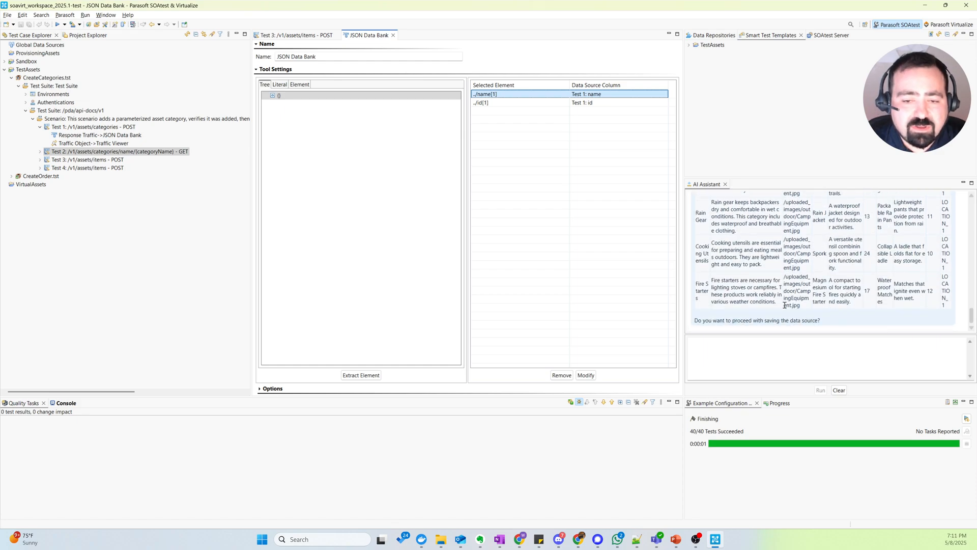
# Reply yes to save the CSV data source and run CreateCategories with Example Configuration
pyautogui.click(775, 351)
pyautogui.write('yes')
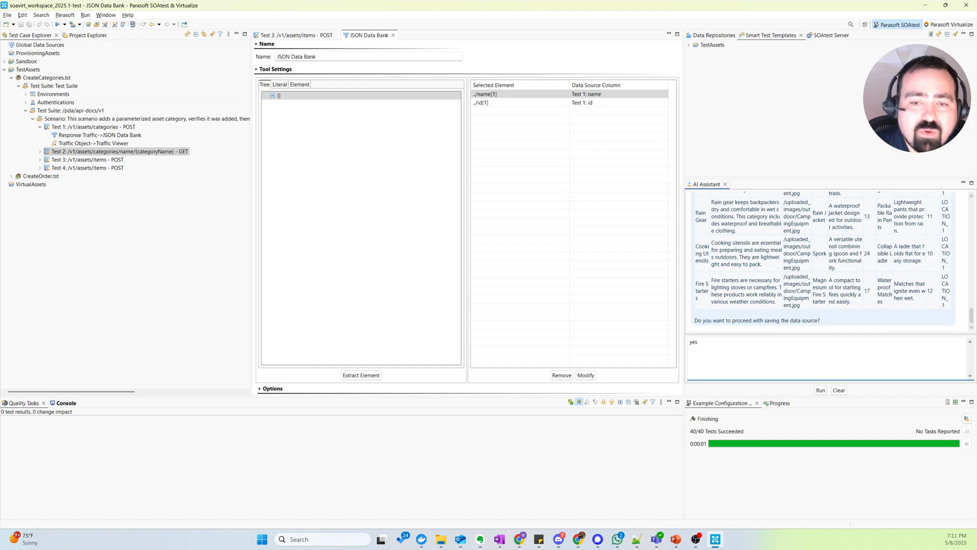
pyautogui.press('Return')
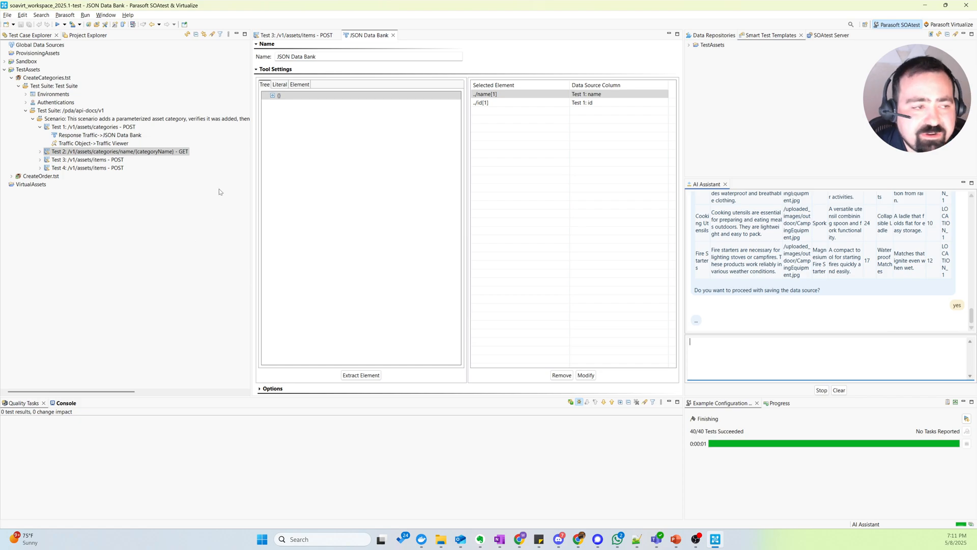
pyautogui.scroll(2, 791, 262)
pyautogui.scroll(2, 791, 262)
pyautogui.scroll(2, 791, 261)
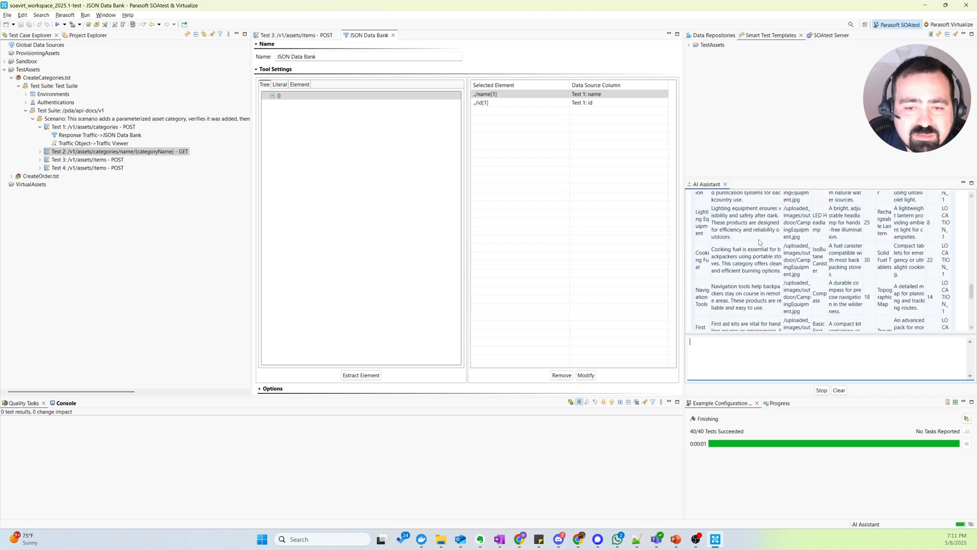
pyautogui.scroll(-5, 791, 261)
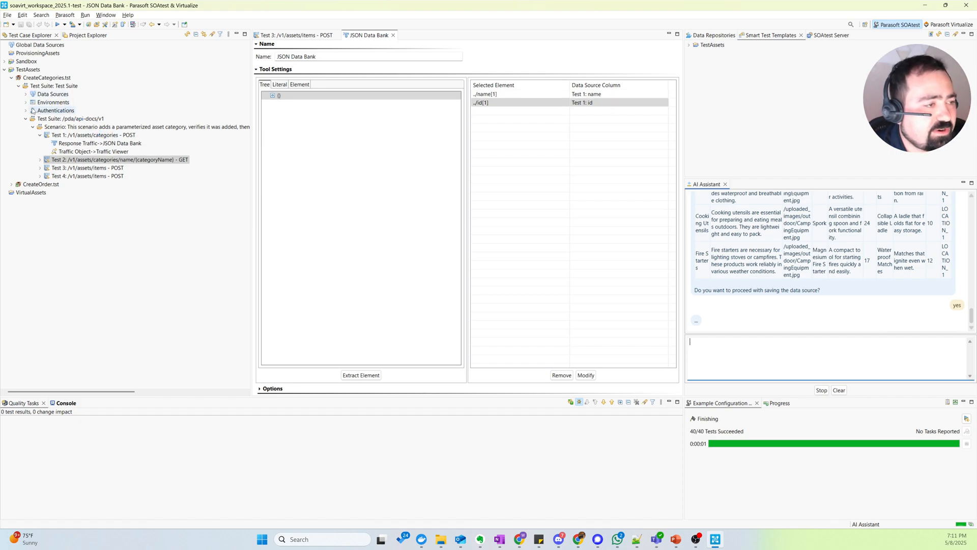
pyautogui.click(26, 94)
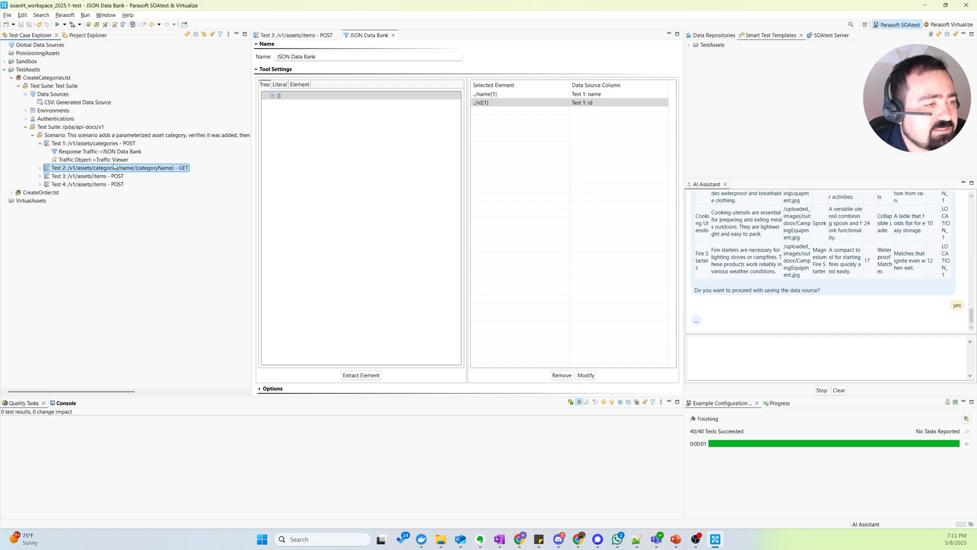
pyautogui.rightClick(45, 85)
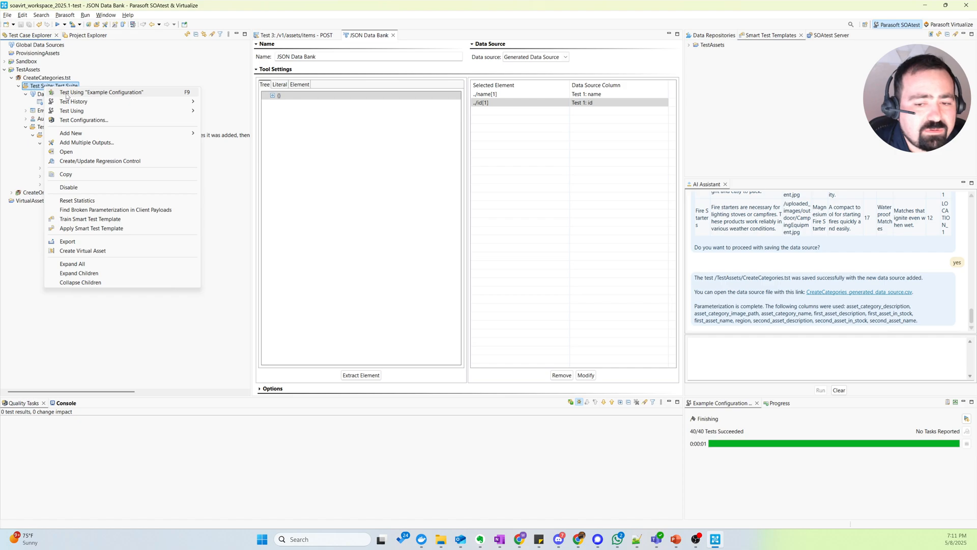
pyautogui.click(67, 93)
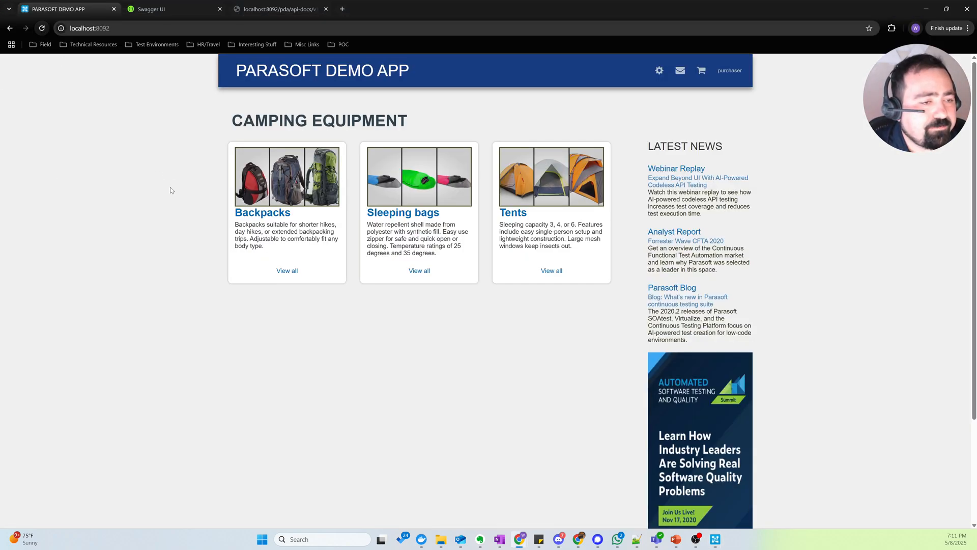
pyautogui.scroll(-2, 248, 210)
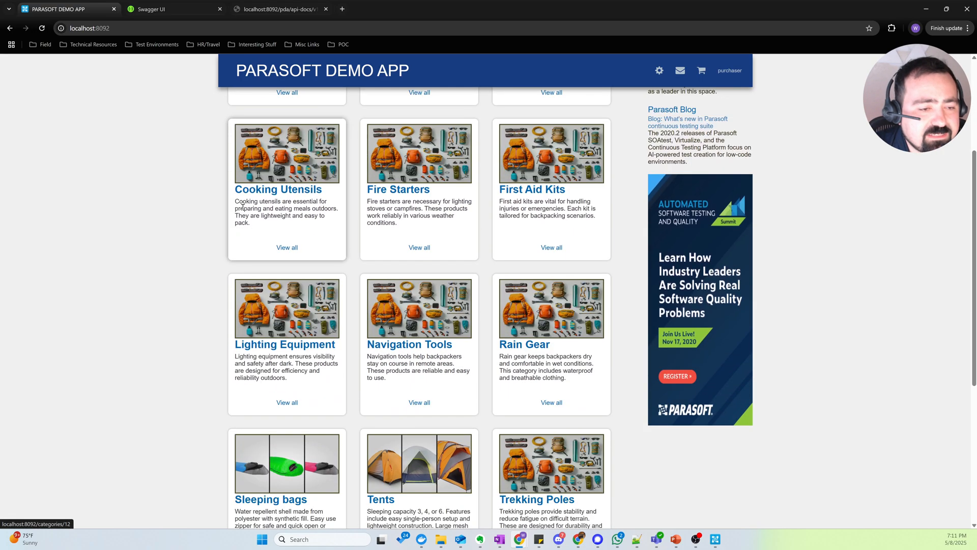
pyautogui.scroll(-2, 245, 206)
pyautogui.scroll(3, 343, 229)
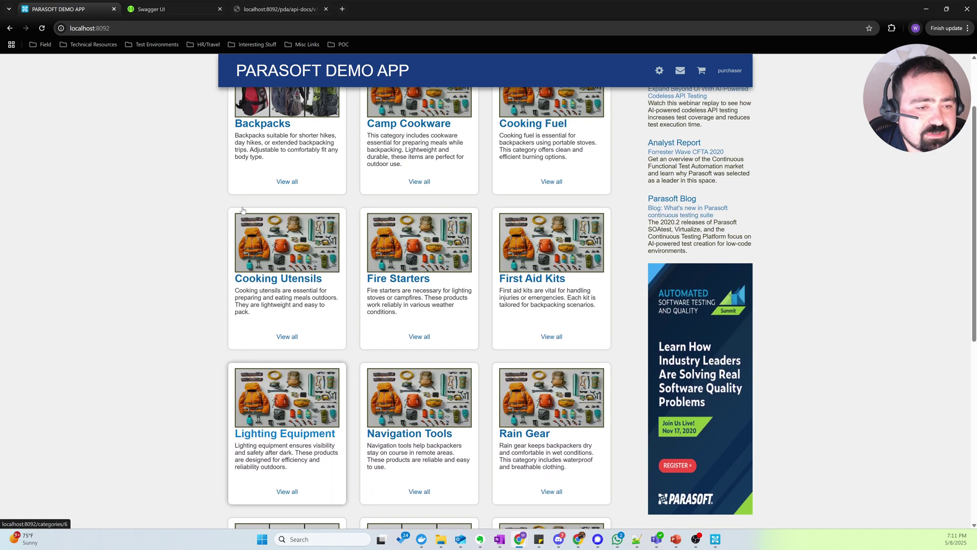
# View the Fire Starters category's two products and return to the store home page
pyautogui.click(436, 251)
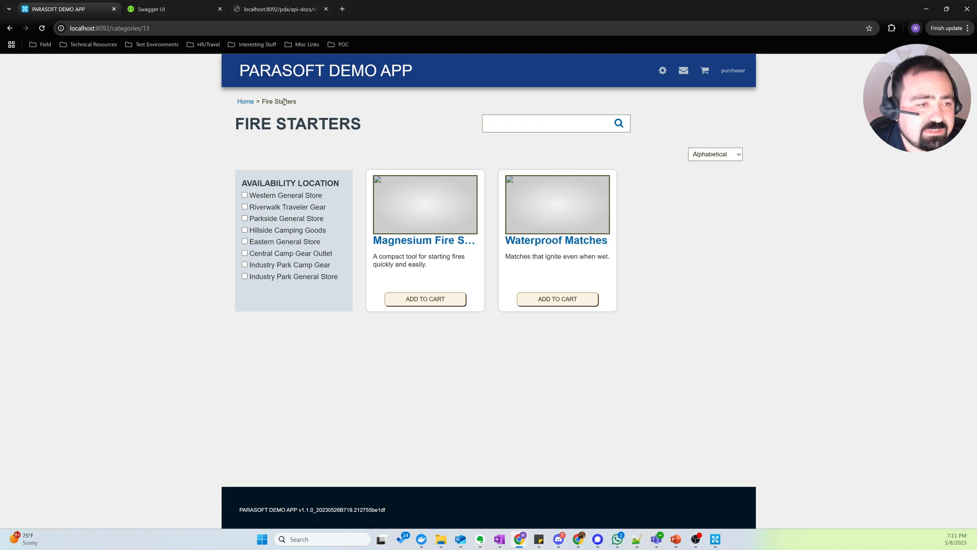
pyautogui.click(246, 103)
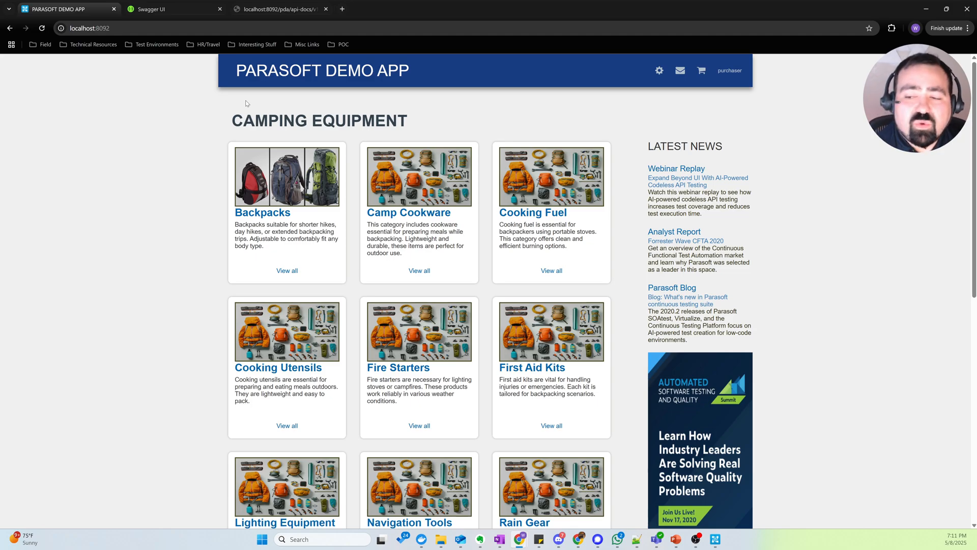